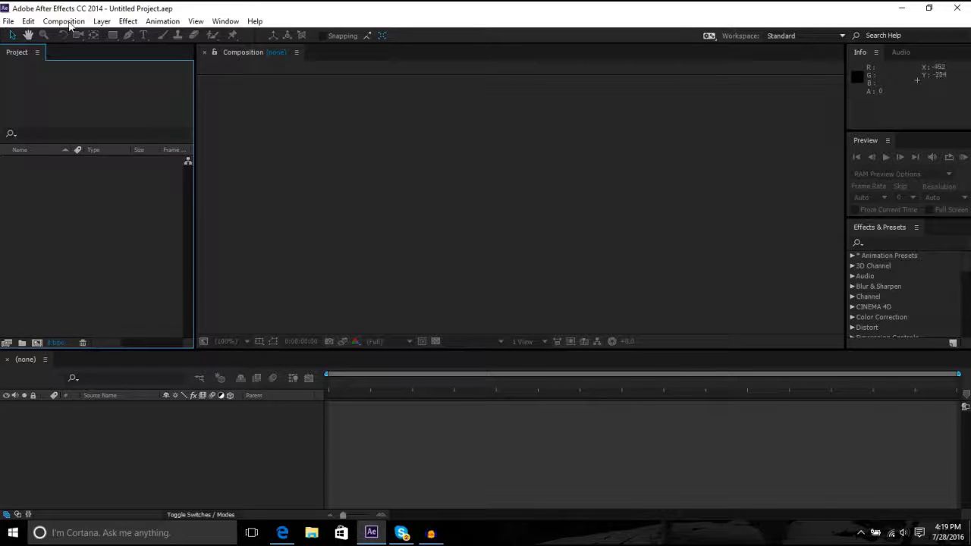
- Create a new 1920 × 1080 composition with a frame rate of 60 frames per second
left_click(67, 23)
left_click(70, 35)
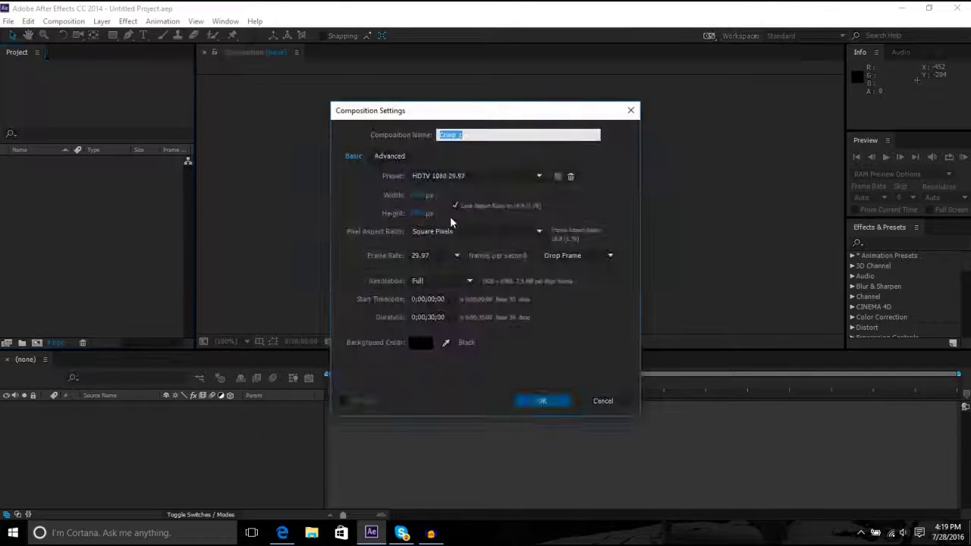
left_click(456, 256)
left_click(495, 400)
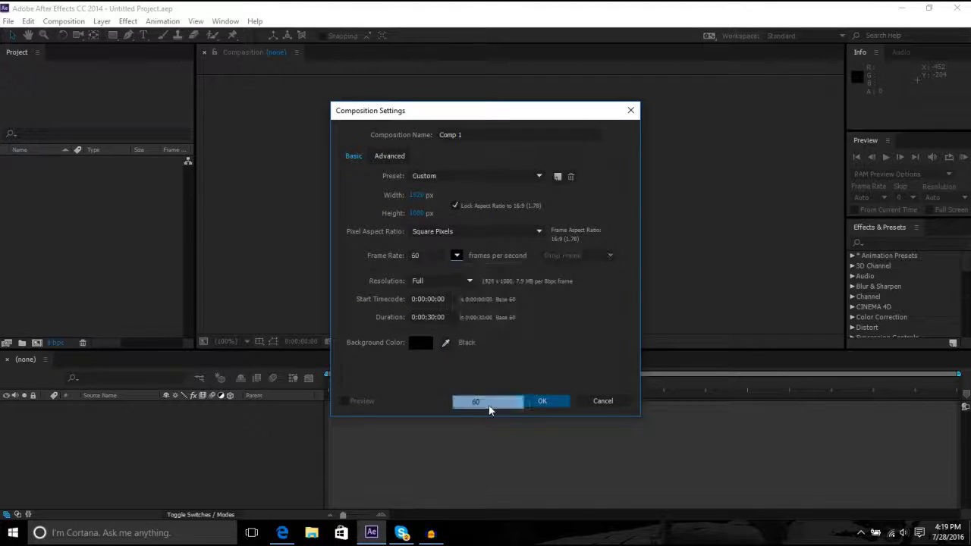
left_click(542, 401)
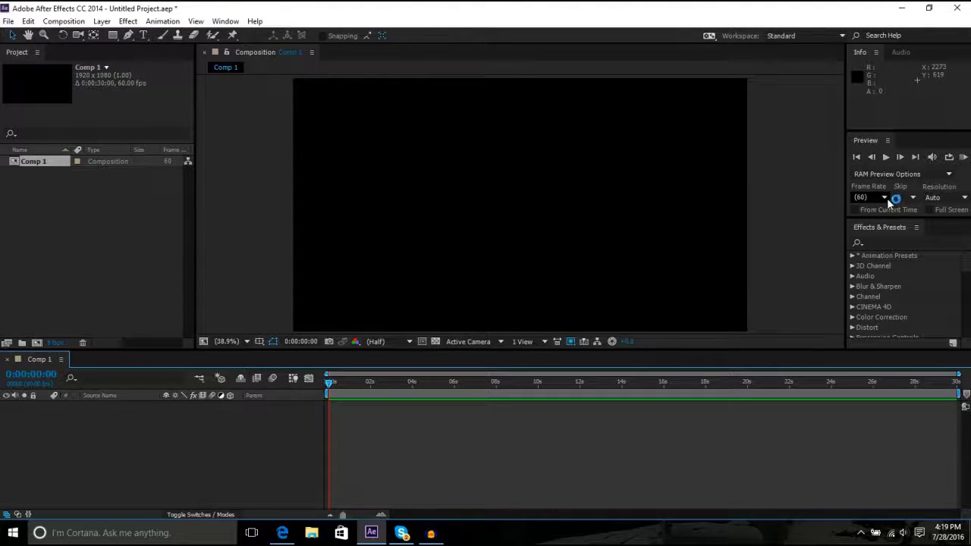
- Add a text layer to the composition with the text "TUTORIAL"
right_click(182, 430)
mouse_move(227, 304)
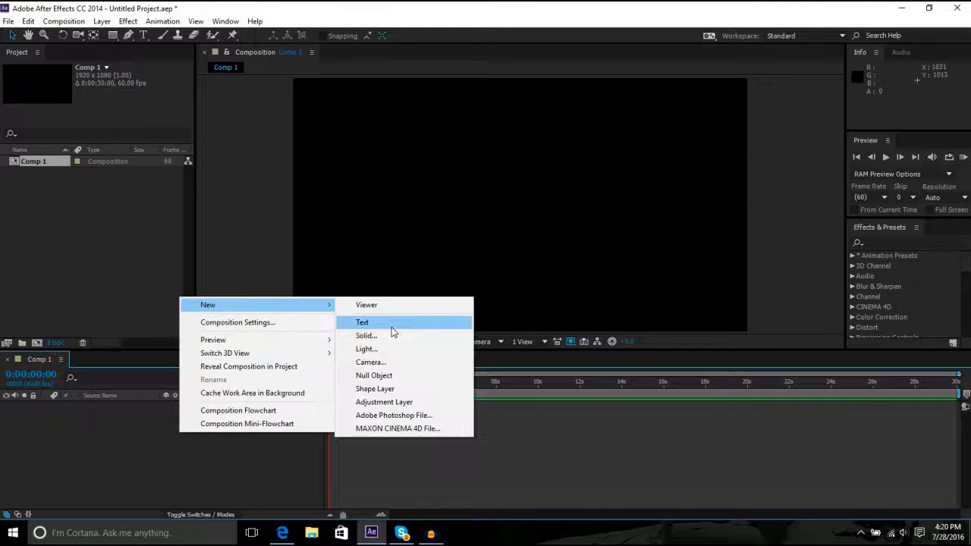
left_click(392, 327)
type("TUTORIAL")
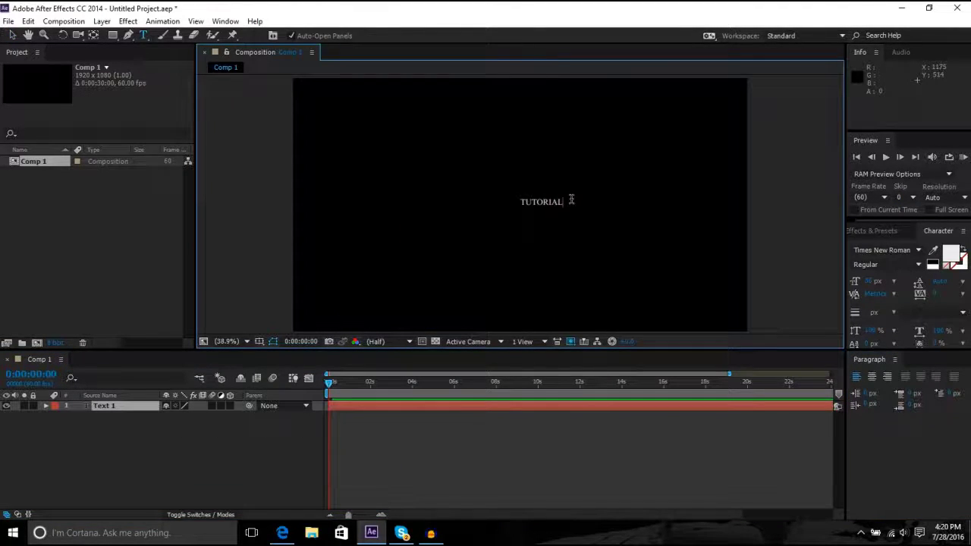
- Enlarge the TUTORIAL text to a font size of 192 px
left_click_drag(571, 202, 521, 202)
left_click_drag(870, 280, 964, 280)
left_click_drag(787, 265, 685, 273)
- Set the TUTORIAL text's font to Arial in the Bold style
left_click(905, 247)
left_click(919, 251)
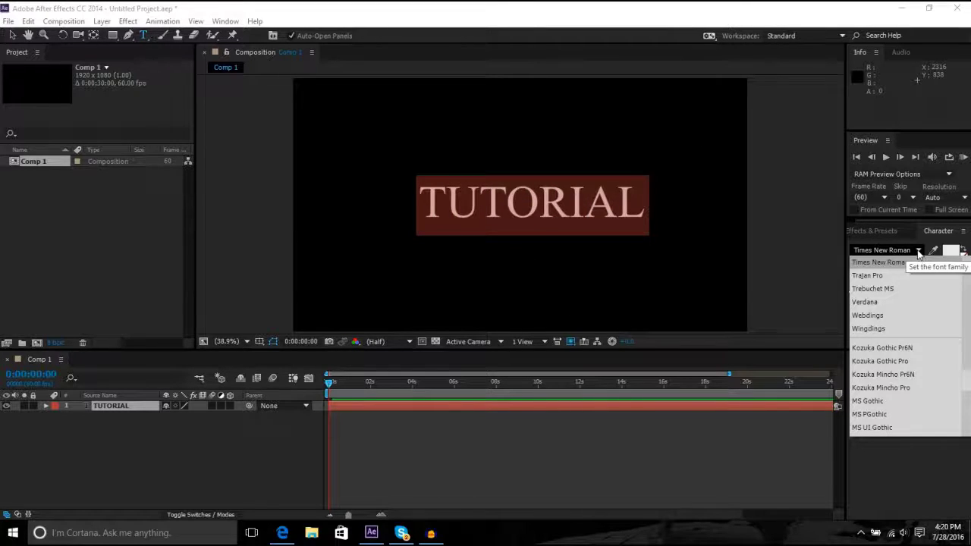
scroll(867, 271, "up", 10)
left_click(866, 265)
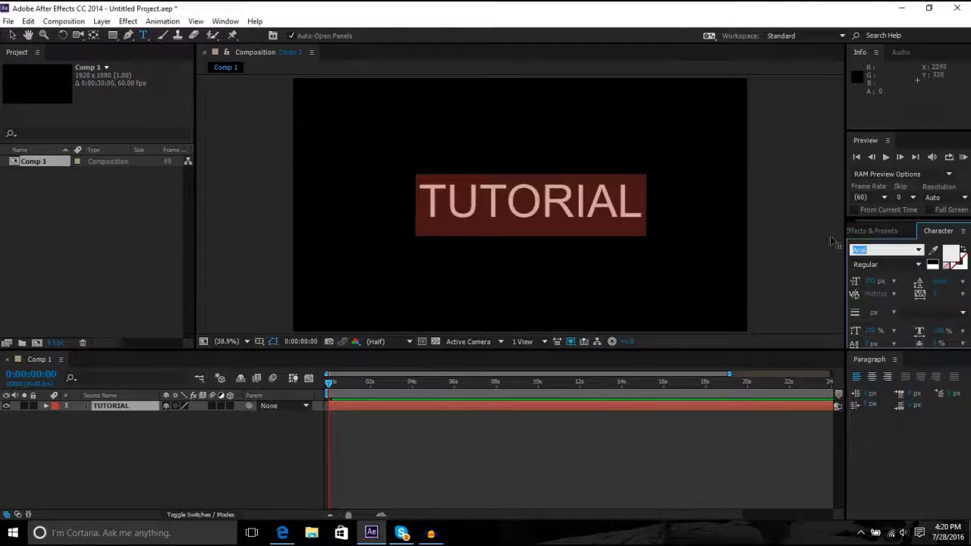
left_click(876, 264)
left_click(918, 264)
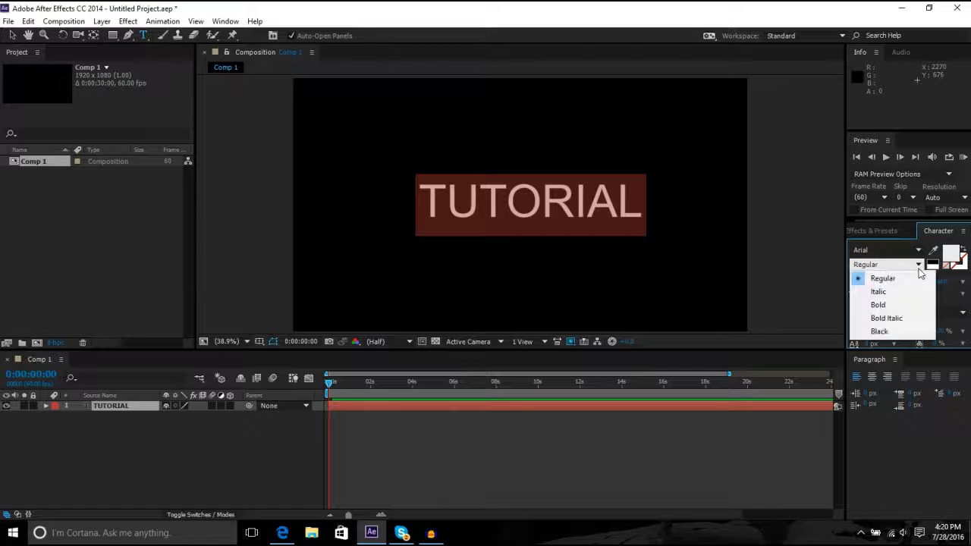
left_click(870, 303)
left_click(167, 463)
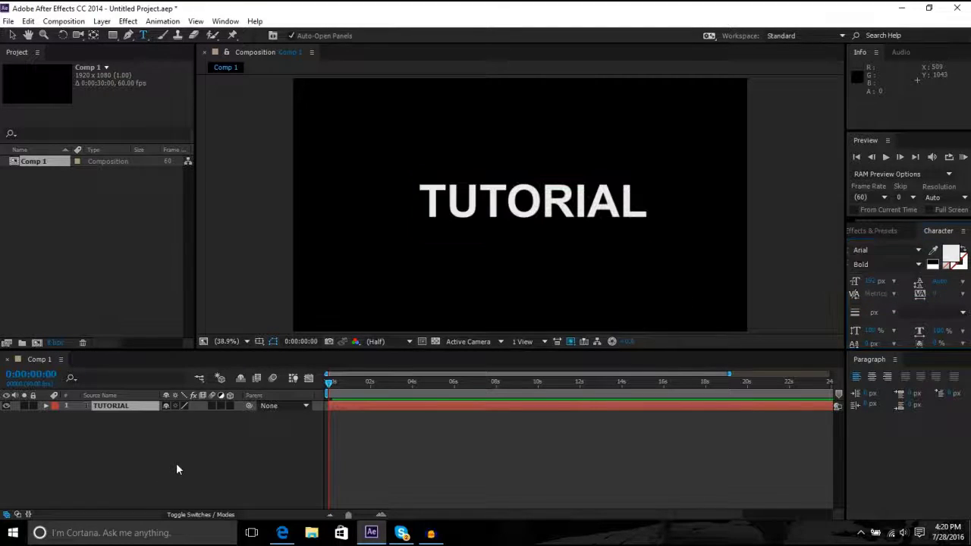
- Add a full-frame black solid layer with the colour 000000
right_click(178, 464)
mouse_move(217, 336)
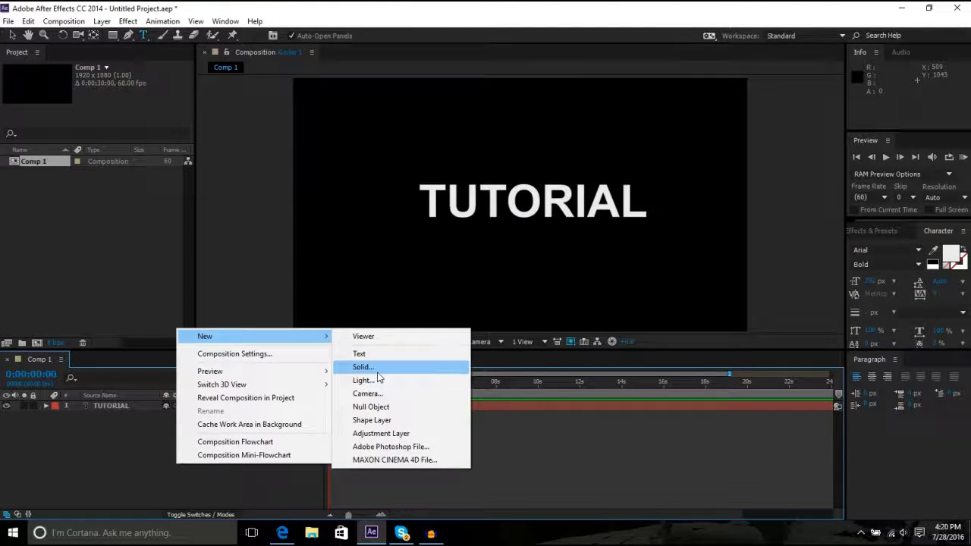
left_click(371, 368)
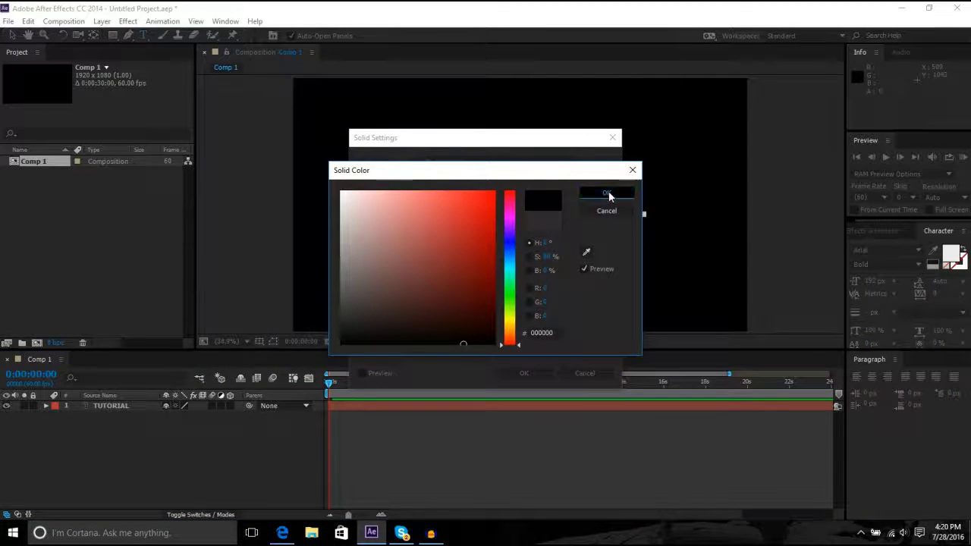
left_click(607, 193)
left_click(531, 373)
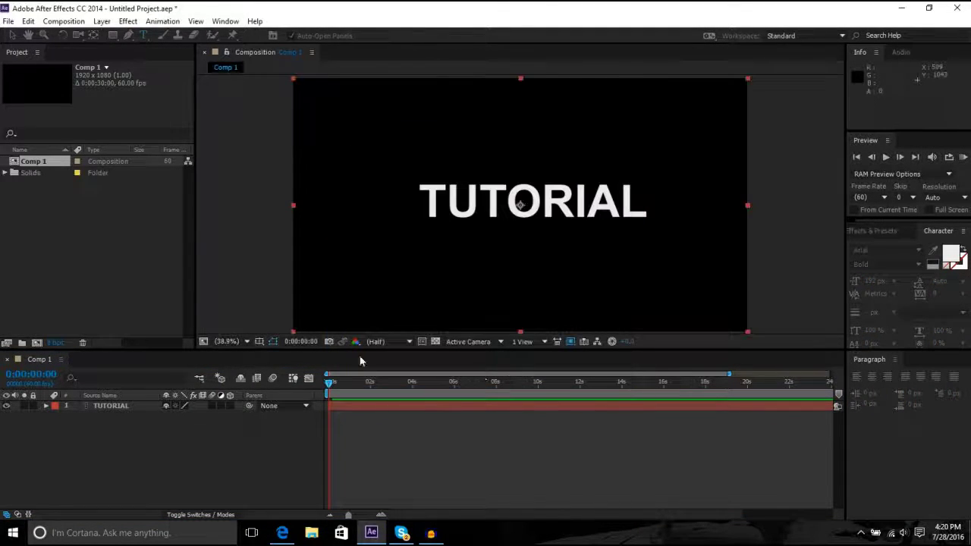
- Apply the Video Copilot Element effect to the black solid and hide the TUTORIAL text layer
left_click(879, 231)
type("element")
double_click(891, 270)
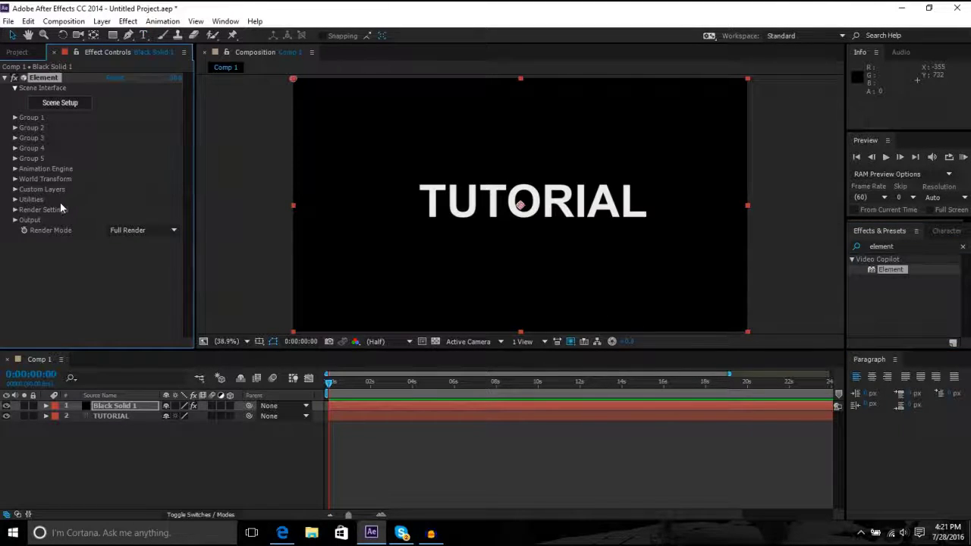
left_click(6, 417)
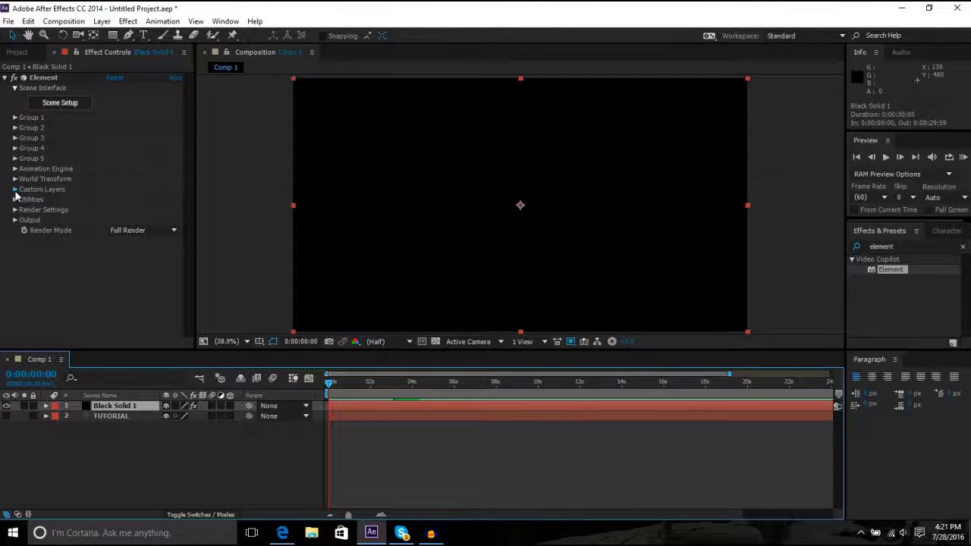
- Assign the TUTORIAL layer as Path Layer 1 in Element's custom text and masks settings
left_click(14, 190)
left_click(24, 199)
scroll(112, 212, "down", 1)
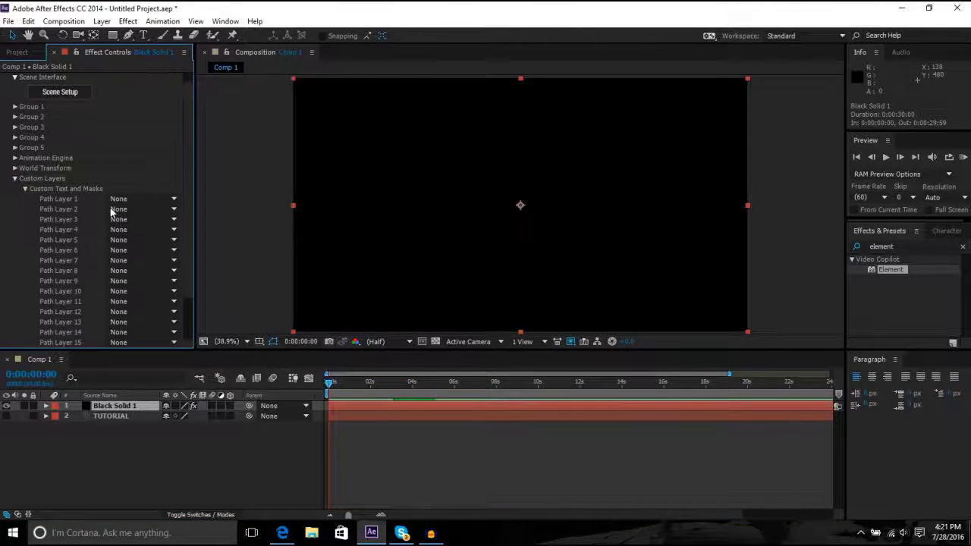
left_click(113, 200)
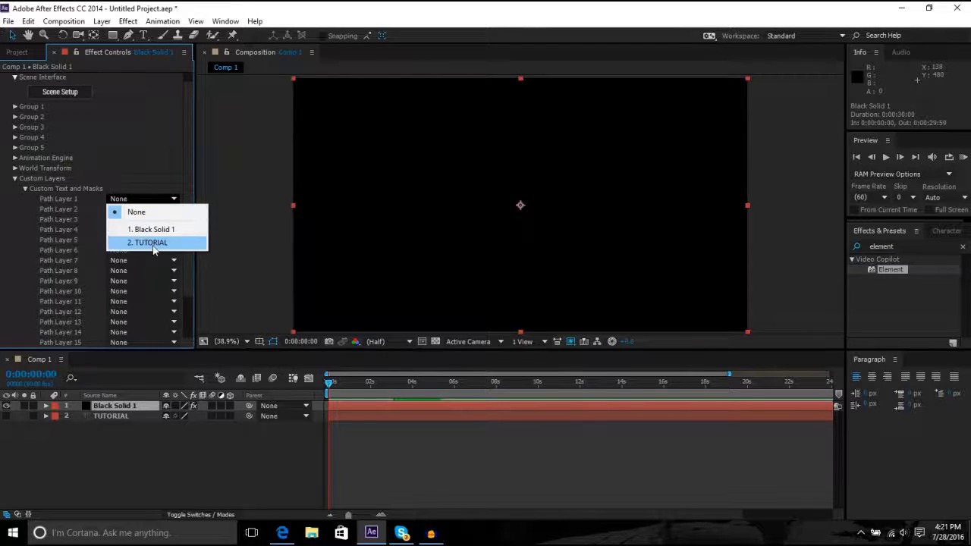
left_click(154, 243)
left_click(25, 189)
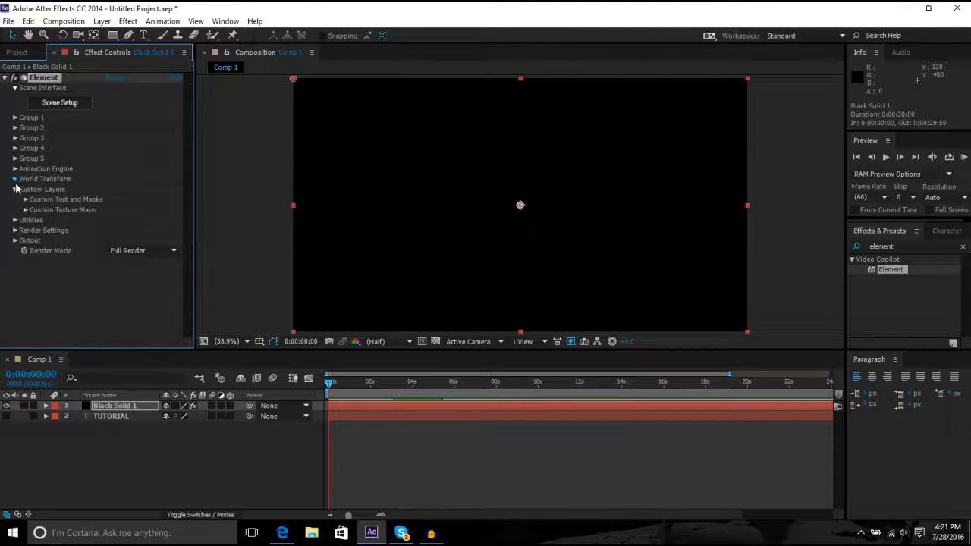
left_click(15, 178)
left_click(14, 178)
left_click(15, 189)
- Extrude the custom text path in Element's Scene Setup and raise the extrusion's bevel scale to 5.04
left_click(66, 106)
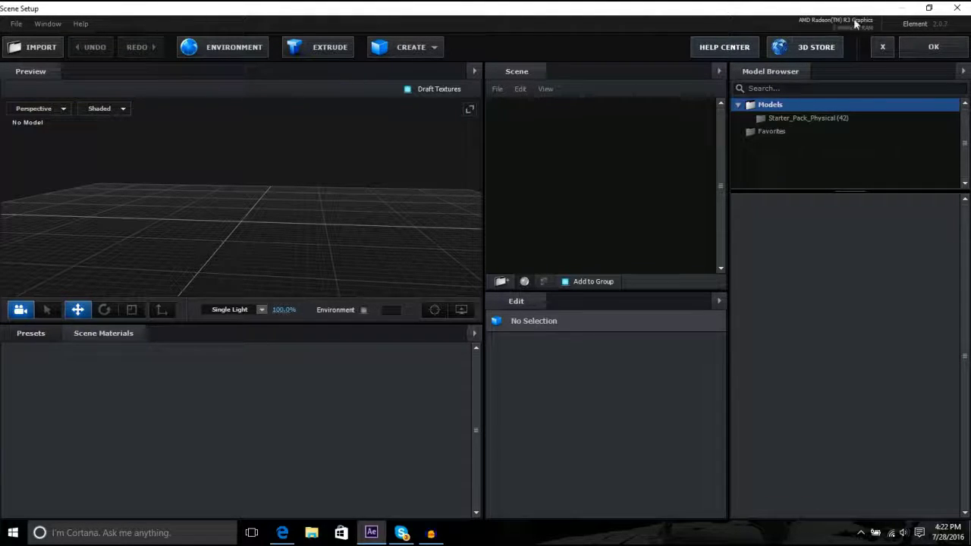
left_click(323, 47)
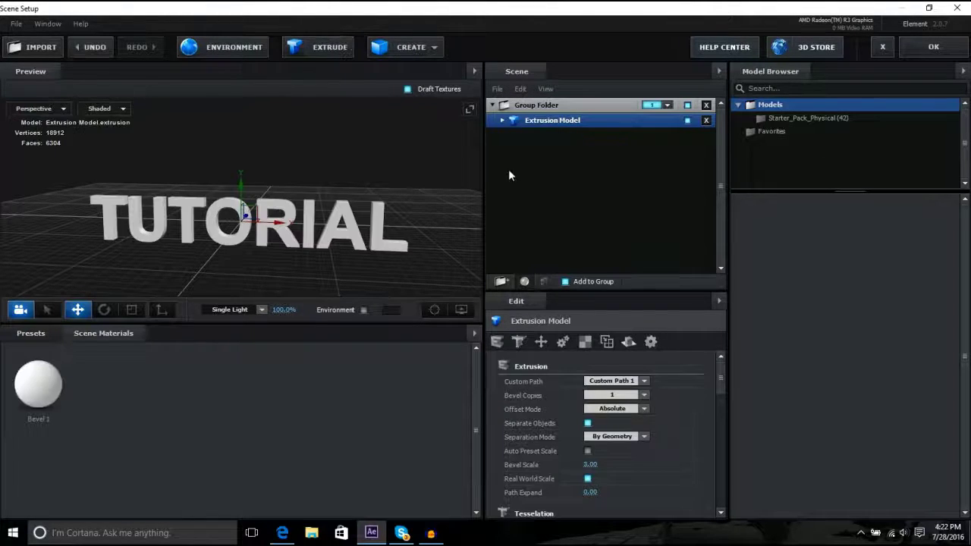
mouse_move(363, 222)
left_mouse_down()
mouse_move(471, 213)
mouse_move(377, 223)
left_mouse_up()
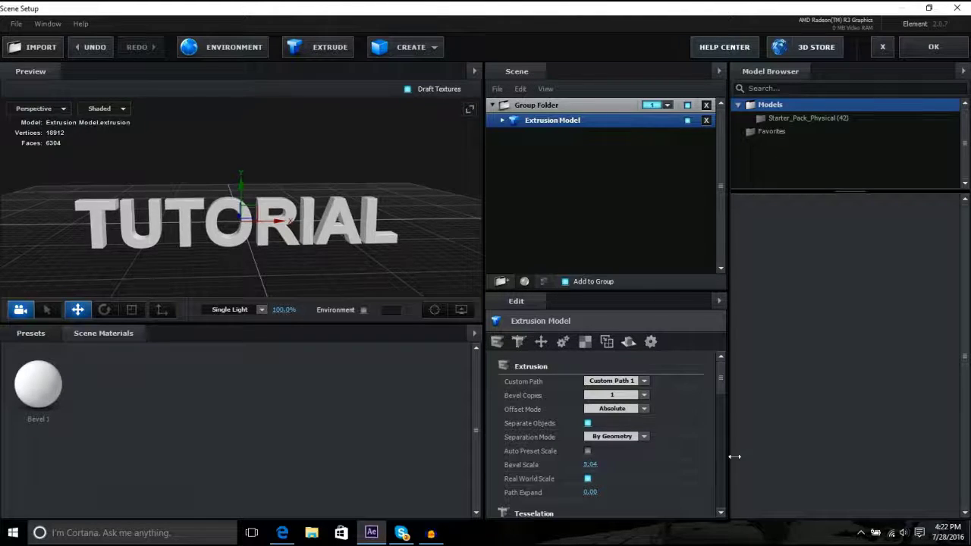
left_click_drag(456, 292, 303, 271)
- Scale the extruded text model uniformly to 112.5%
scroll(647, 451, "down", 5)
scroll(647, 451, "down", 3)
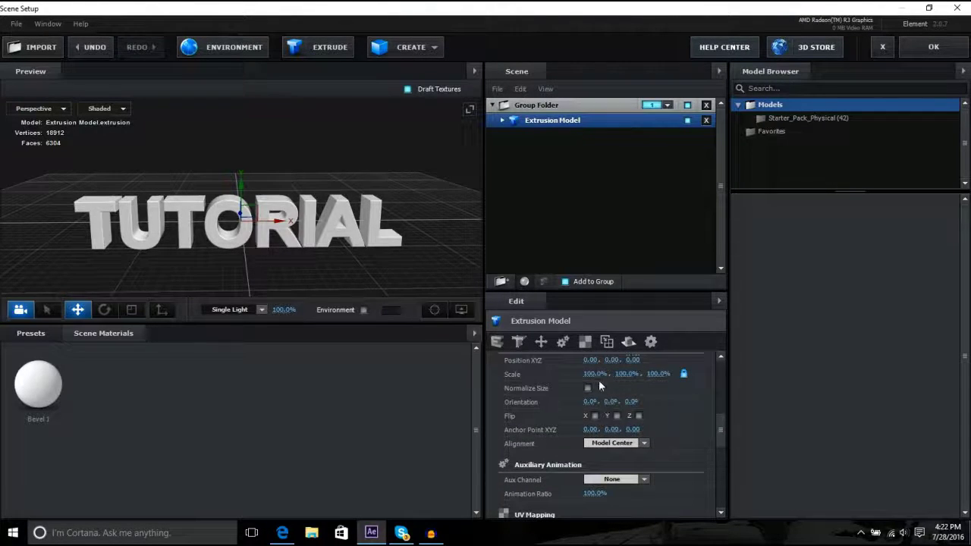
left_click_drag(595, 374, 613, 374)
- Apply the Chrome preset from the Physical materials to the extruded text
left_click(30, 333)
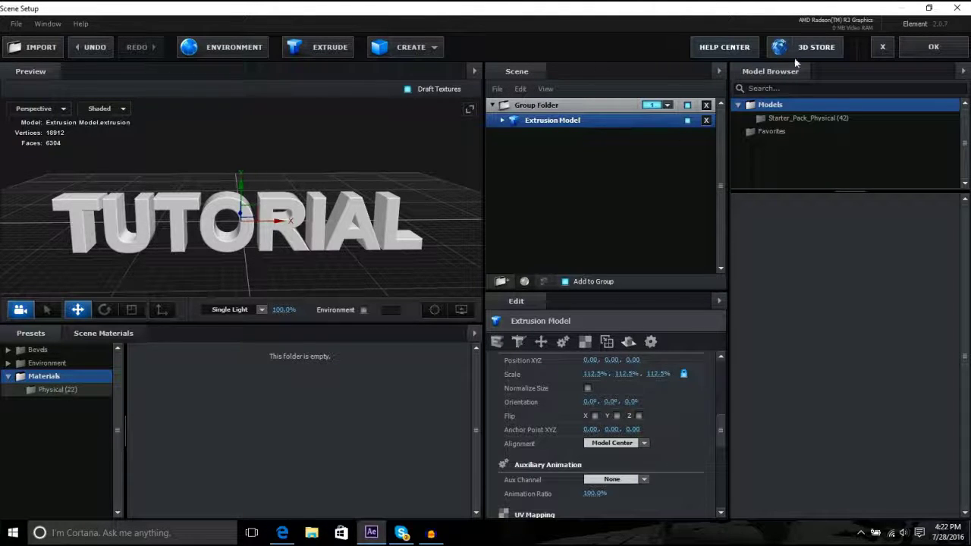
left_click(61, 390)
double_click(419, 371)
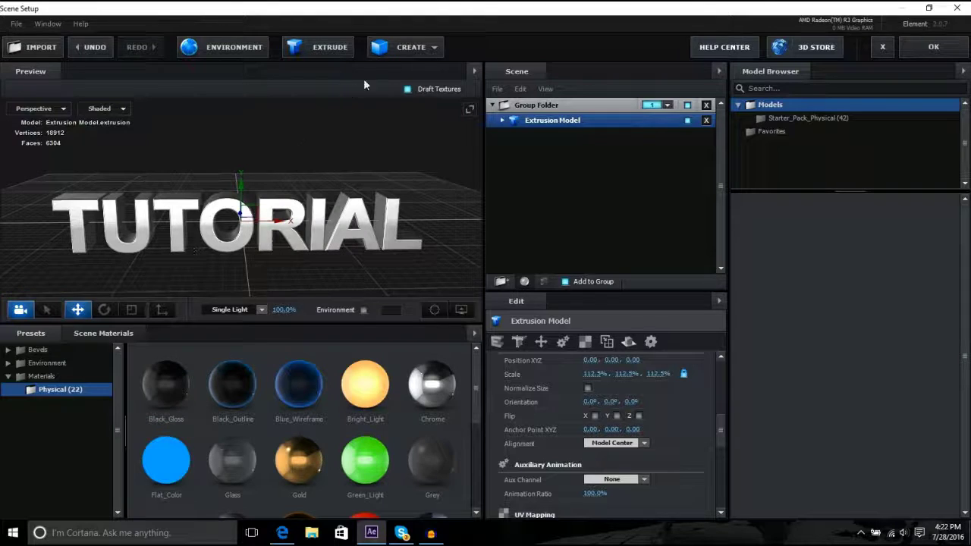
- Replace the scene's environment texture with Basic_2K_05.jpg
left_click(232, 46)
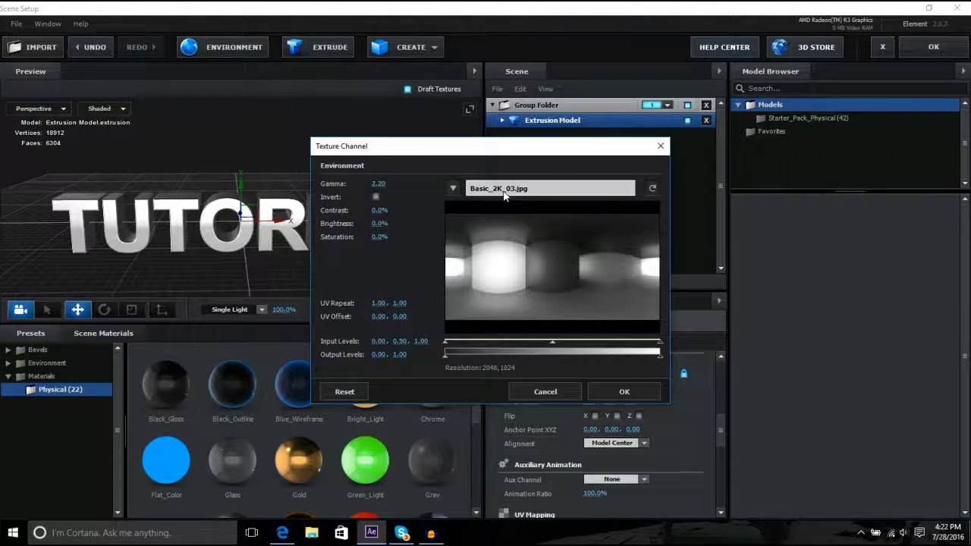
left_click(504, 195)
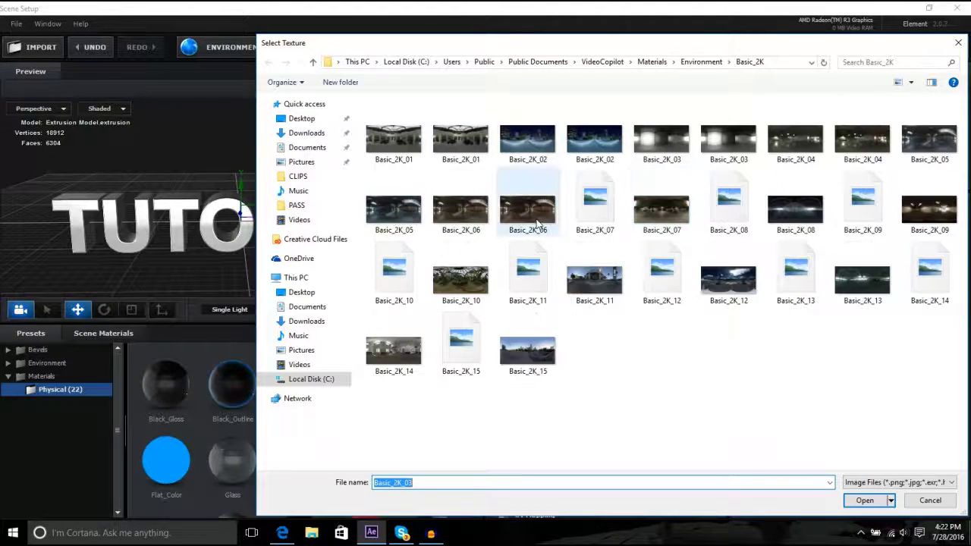
double_click(389, 226)
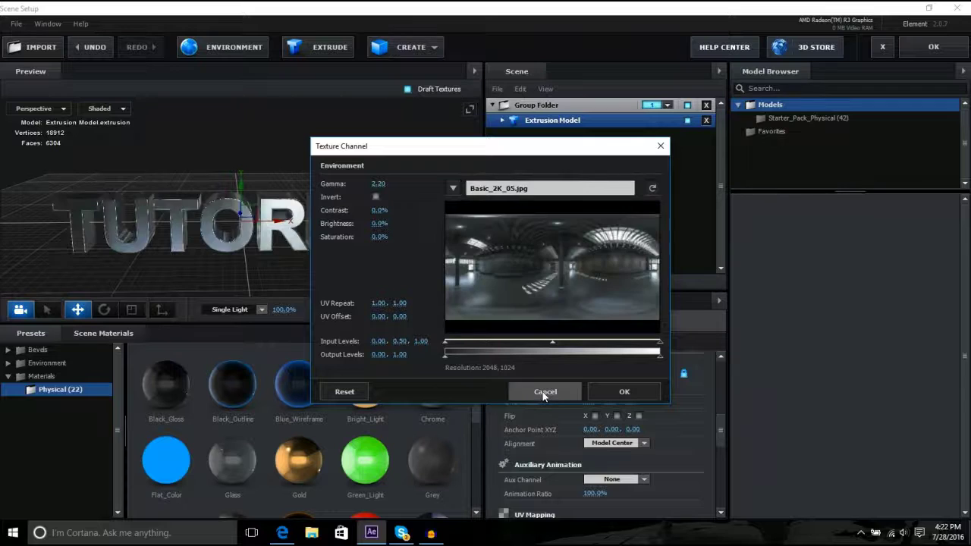
left_click(623, 391)
- Inspect the chrome text from different angles and accept the scene setup for use in the composition
left_click_drag(346, 245, 317, 243)
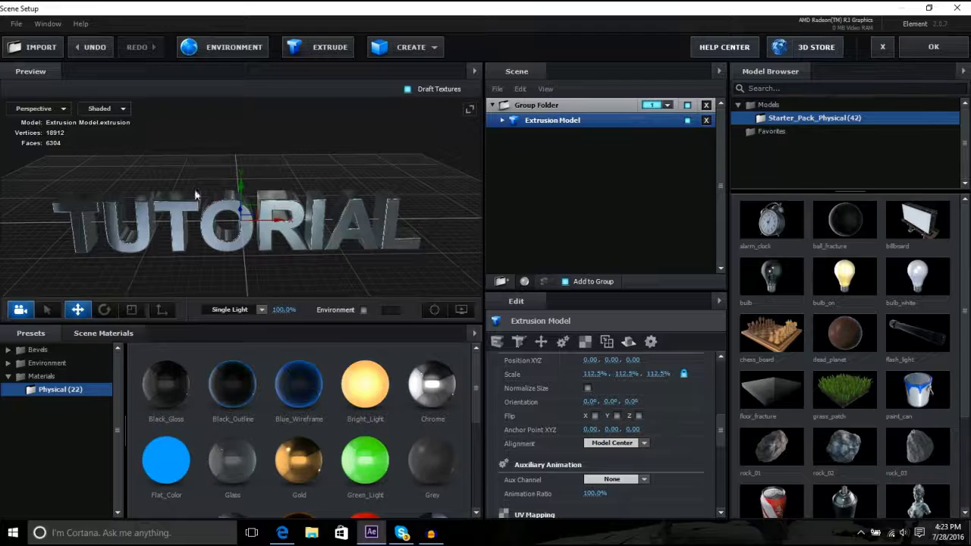
left_click_drag(386, 217, 501, 181)
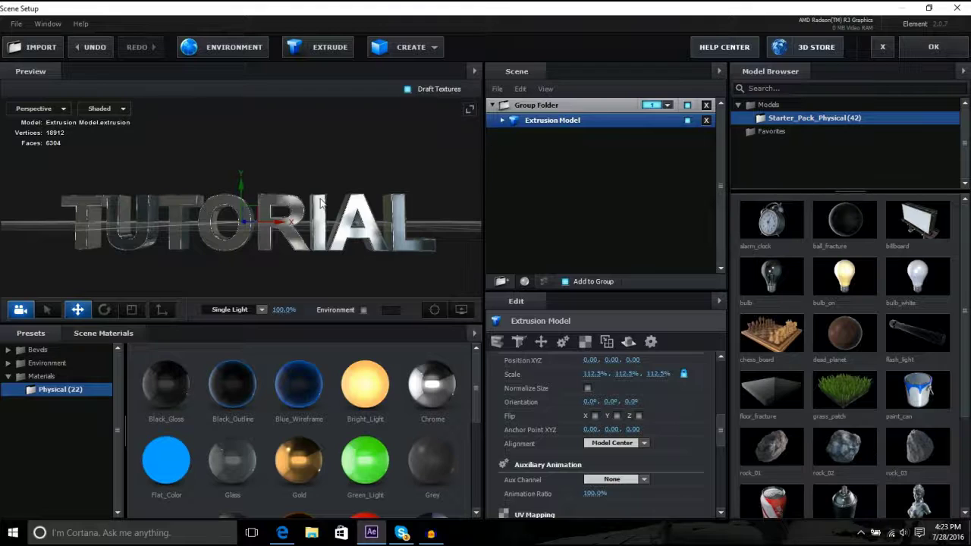
left_click(922, 51)
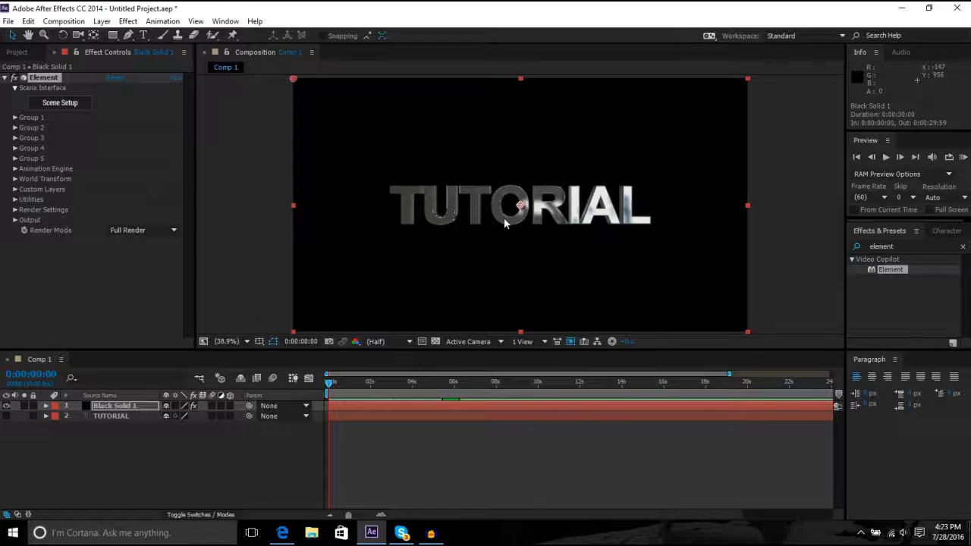
- Bring the 3D text closer to the camera by giving Group 1's particle replicator a negative Position Z
left_click(14, 117)
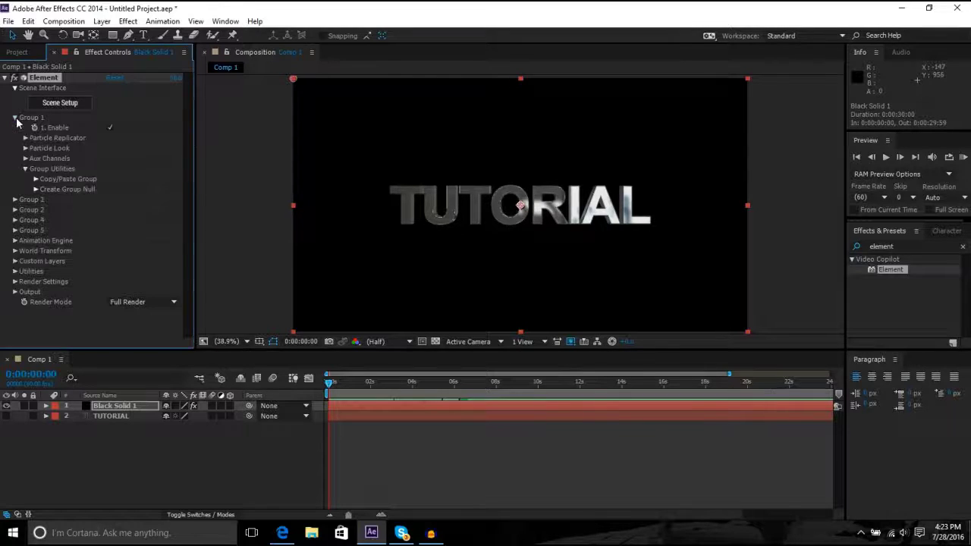
left_click(25, 138)
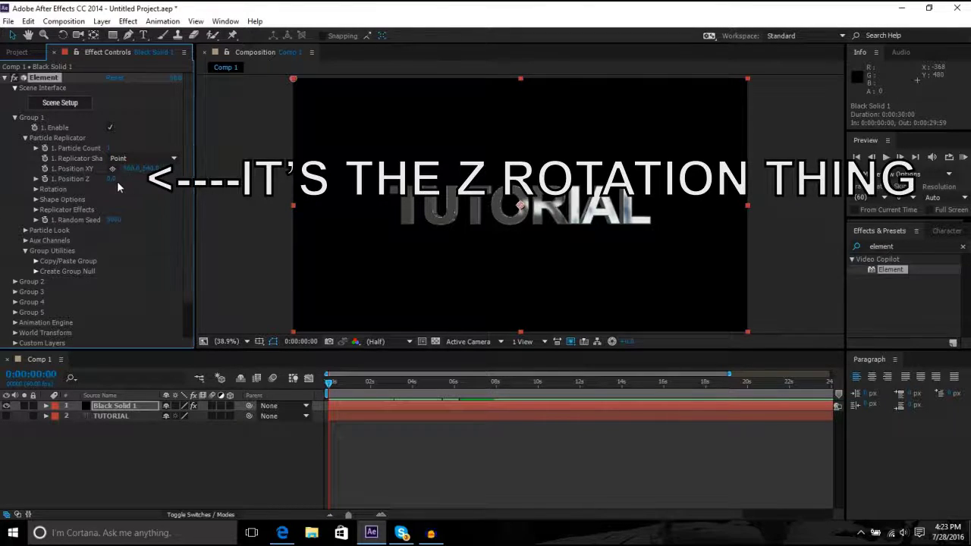
left_click_drag(111, 179, 105, 205)
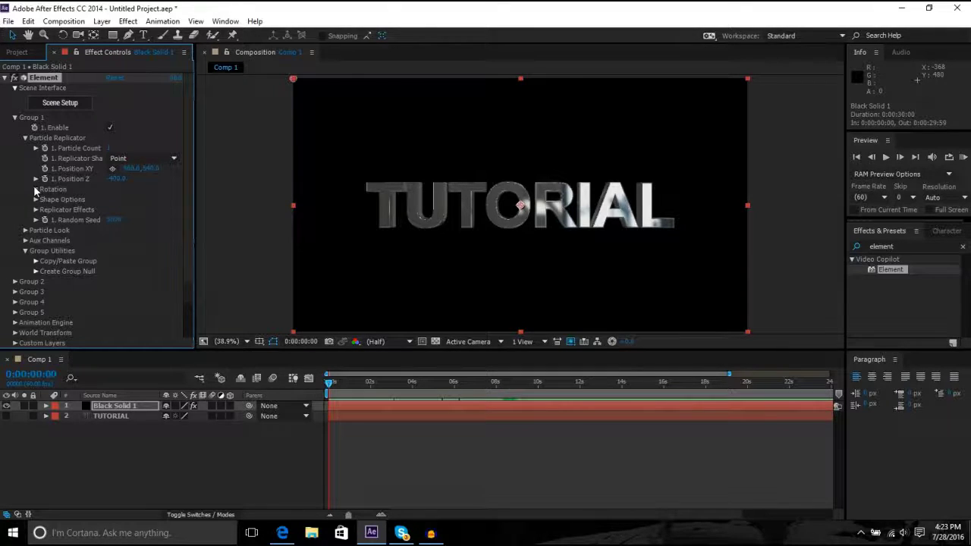
- Enable keyframing on Group 1's X and Y rotation at the start of the composition
left_click(35, 190)
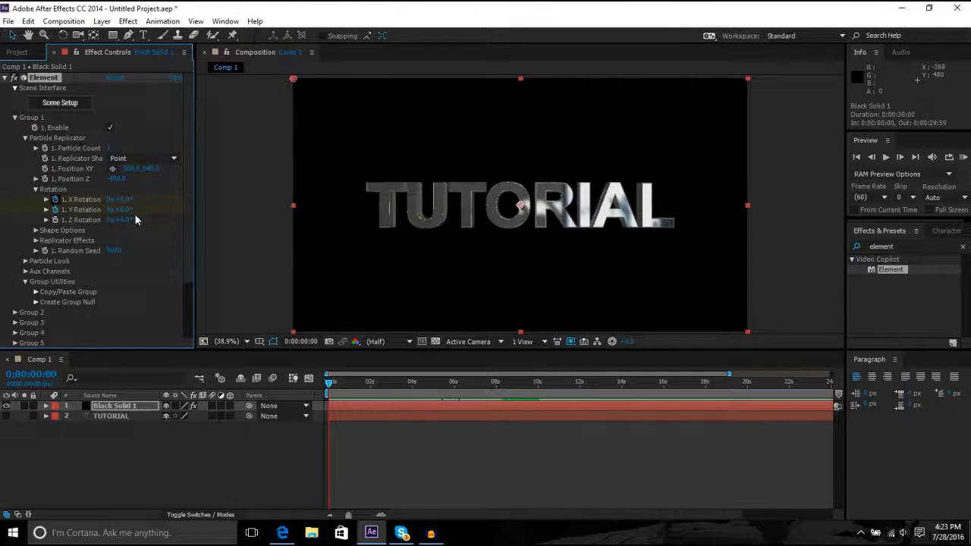
key("space")
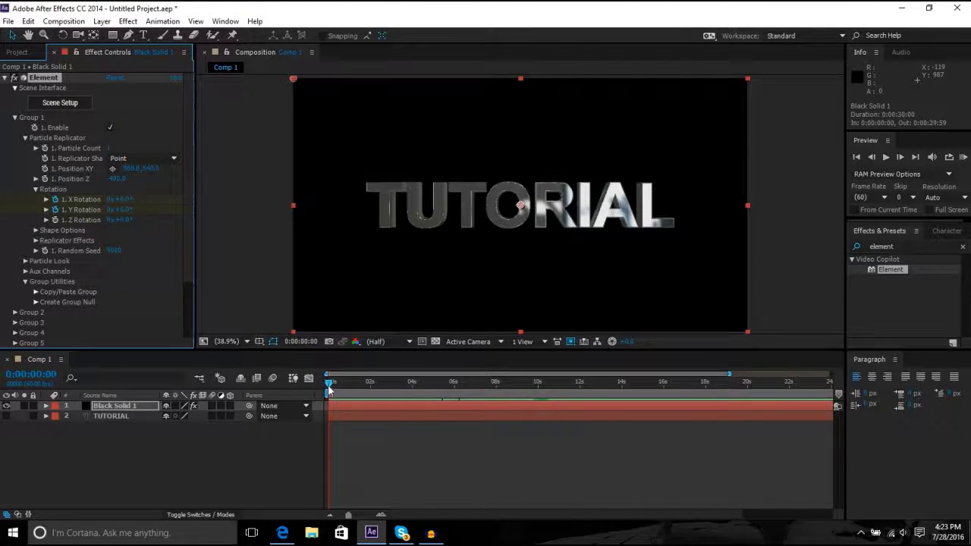
- Move the current time to 0:00:09:58 and shorten the work area to end at about 10 seconds
left_click_drag(431, 388, 538, 383)
left_click_drag(728, 374, 495, 391)
left_click(381, 515)
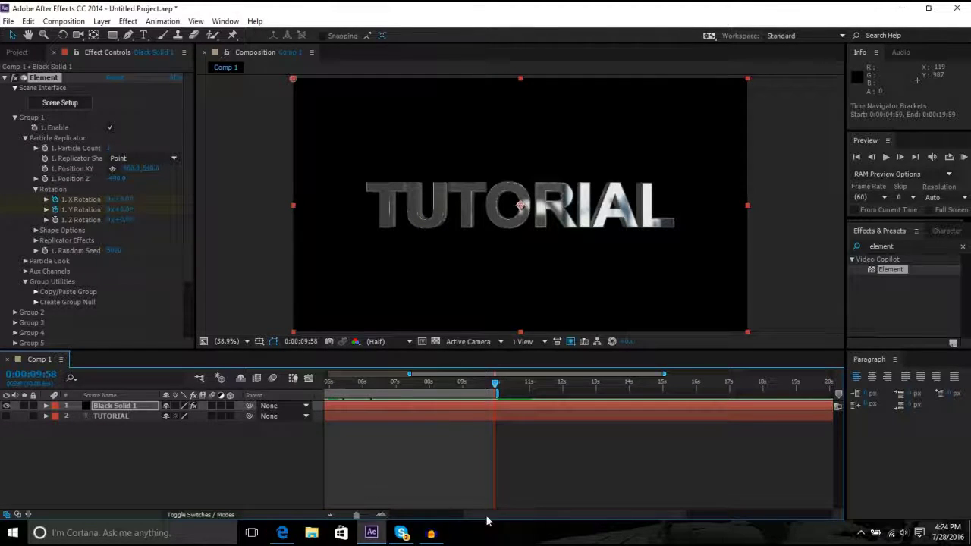
- At the start of the composition, tilt the text by giving Group 1 negative X and Y rotation values
left_click_drag(521, 515, 498, 514)
left_click_drag(544, 384, 294, 395)
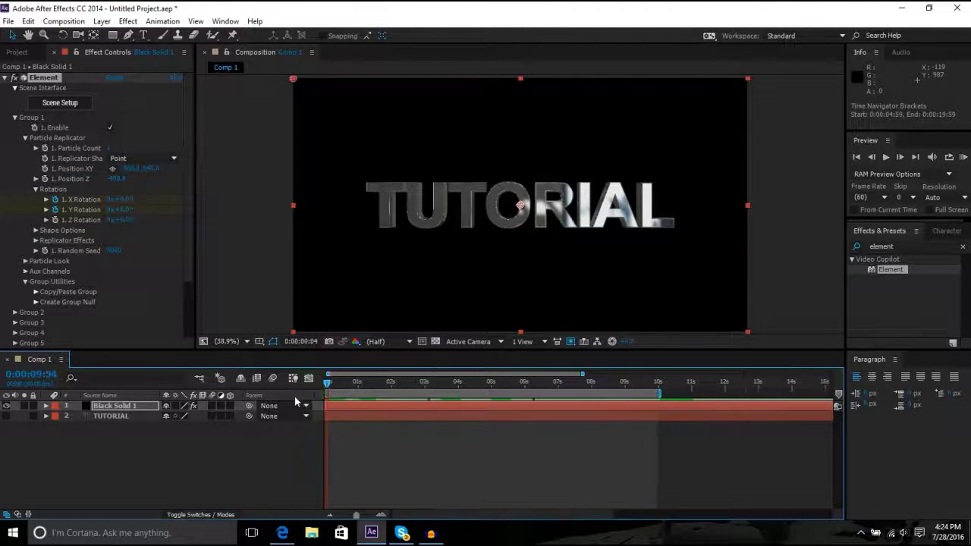
key("space")
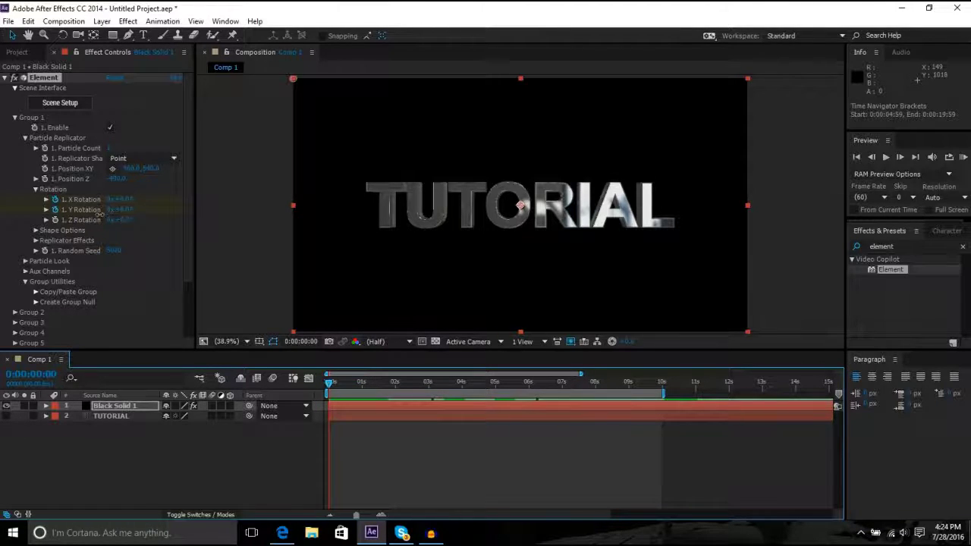
mouse_move(100, 215)
left_mouse_down()
mouse_move(91, 215)
mouse_move(105, 202)
left_mouse_up()
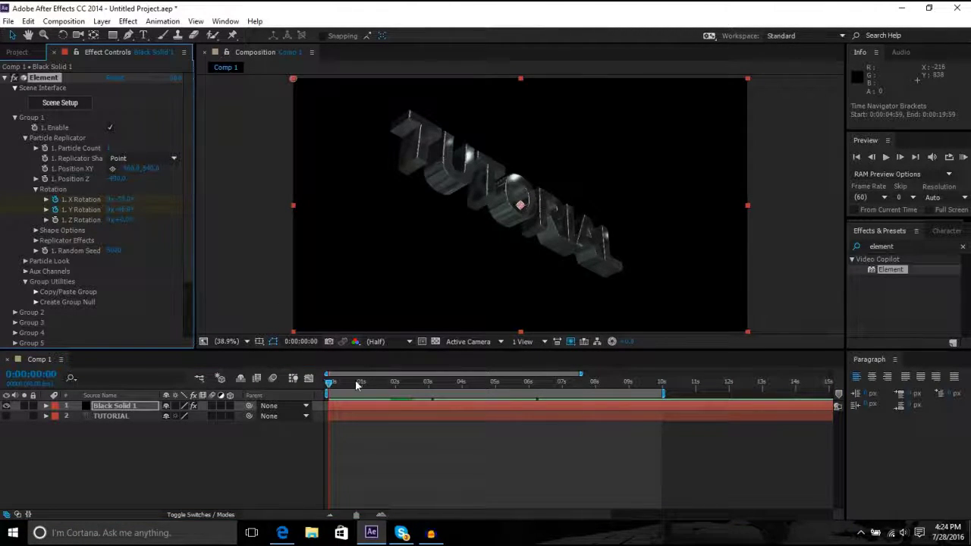
- At 0:00:09:38, set Group 1's Y rotation to 46° and its X rotation to 33°
left_click_drag(362, 385, 651, 384)
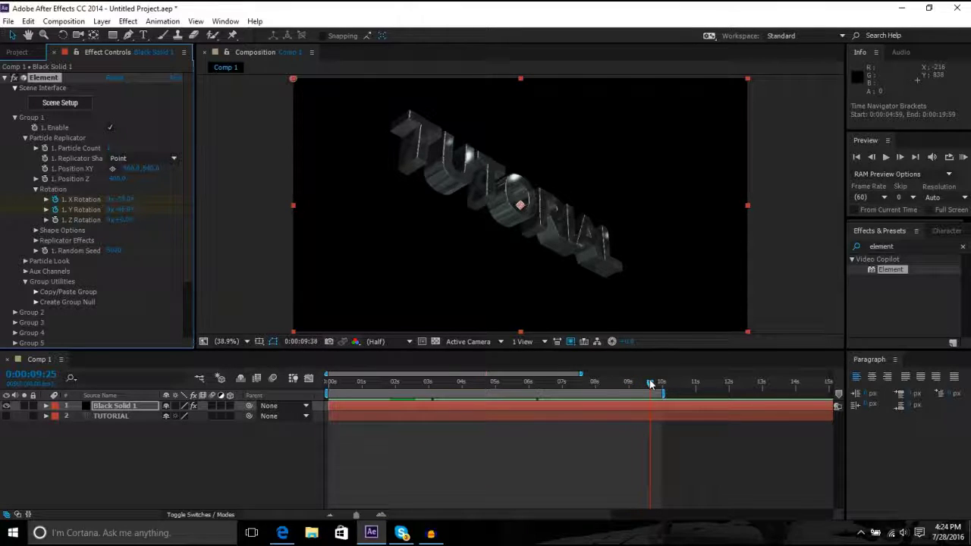
left_click(121, 210)
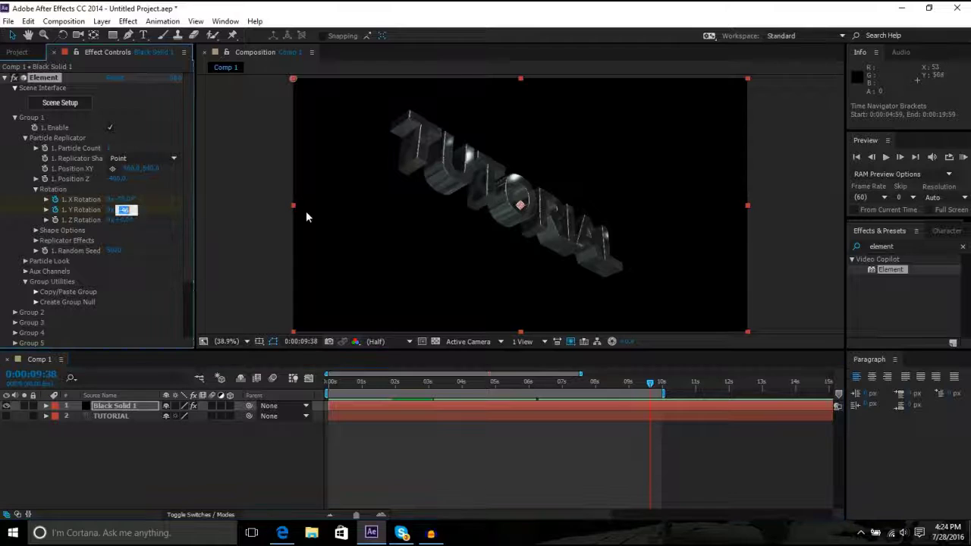
type("46")
key("Return")
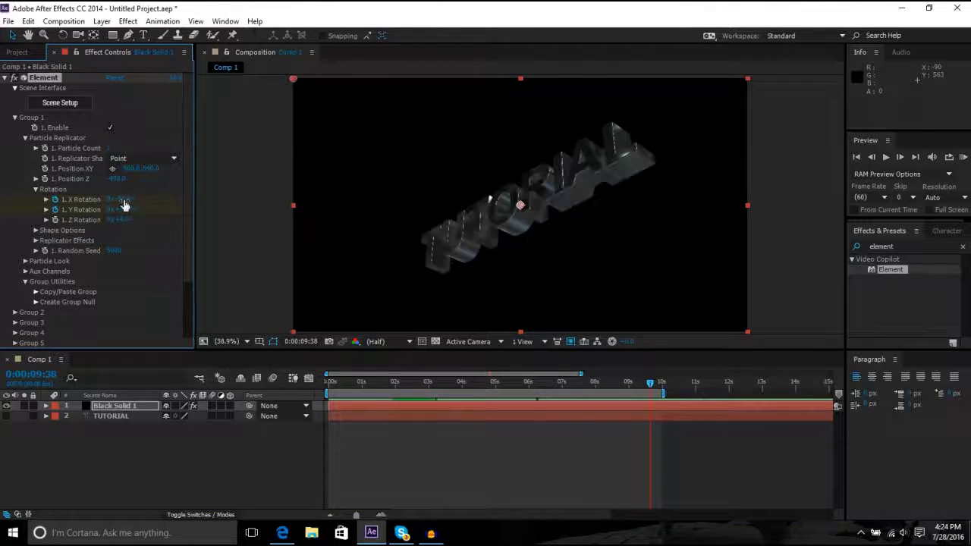
left_click(121, 199)
type("33")
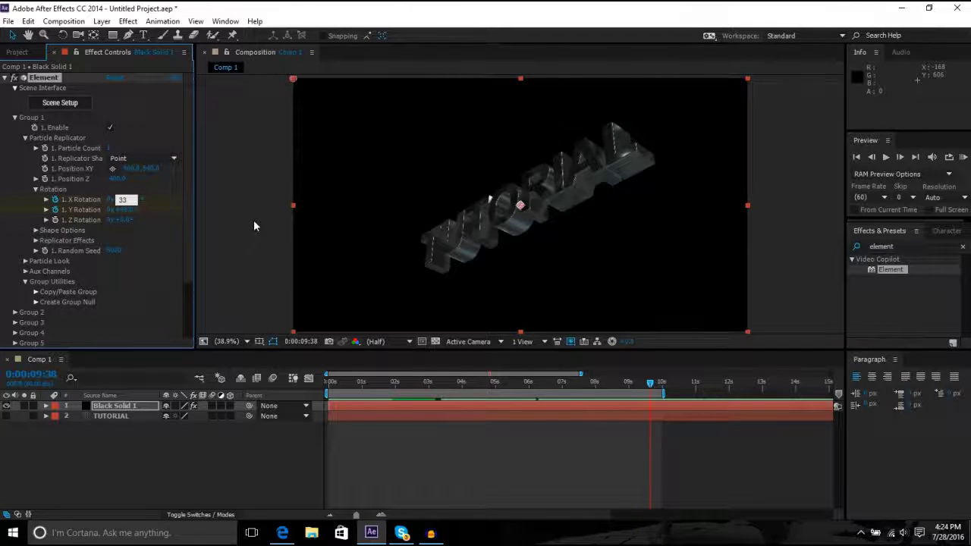
key("Return")
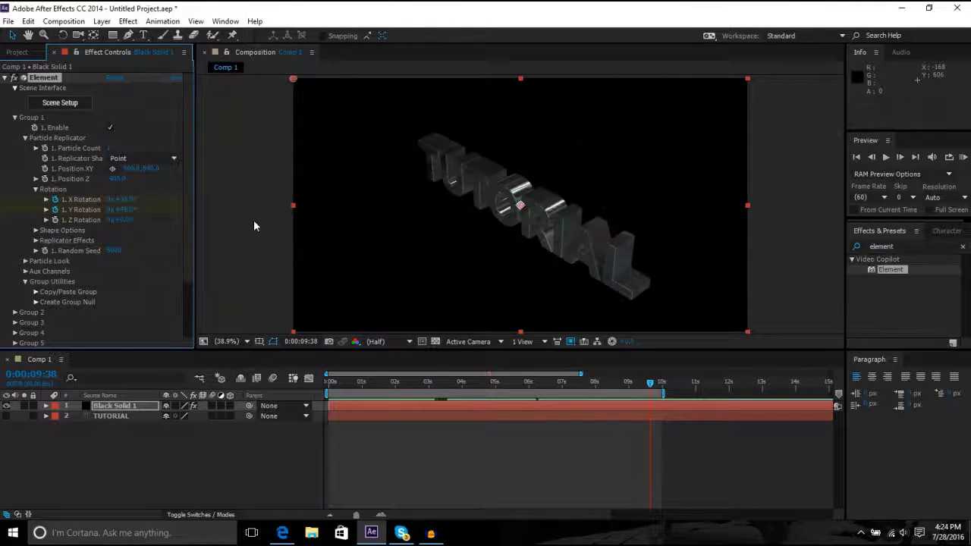
- Check the text's rotation animation at several earlier times in the composition
left_click(346, 382)
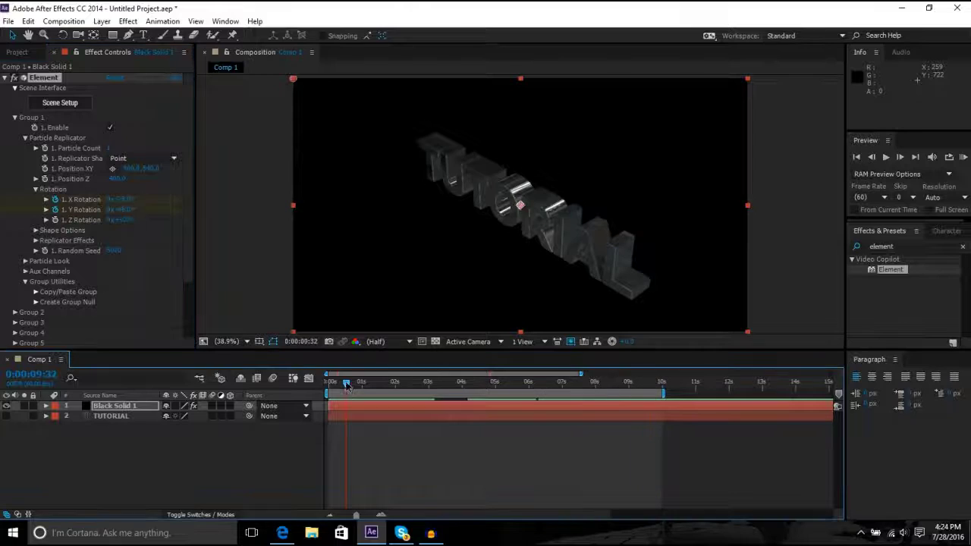
left_click(442, 381)
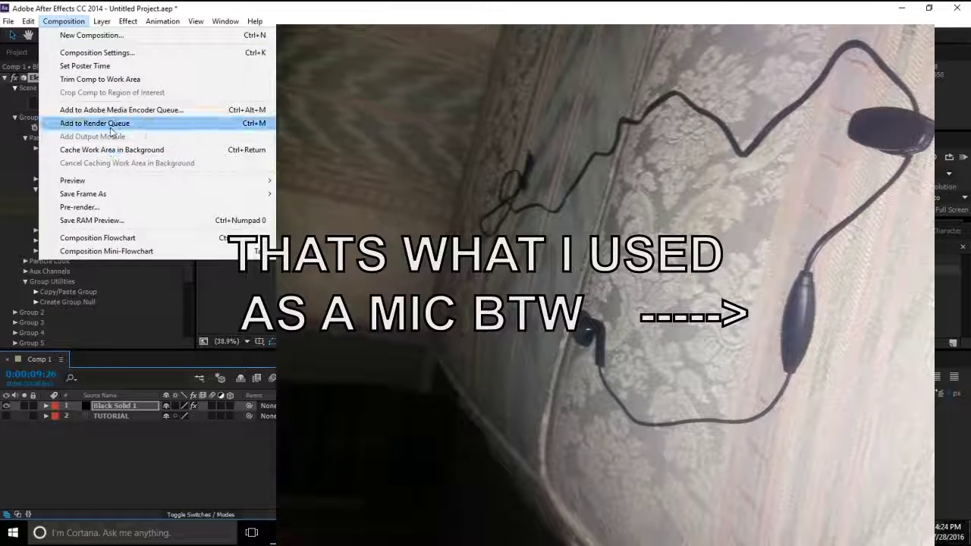
left_click(319, 133)
left_click(318, 133)
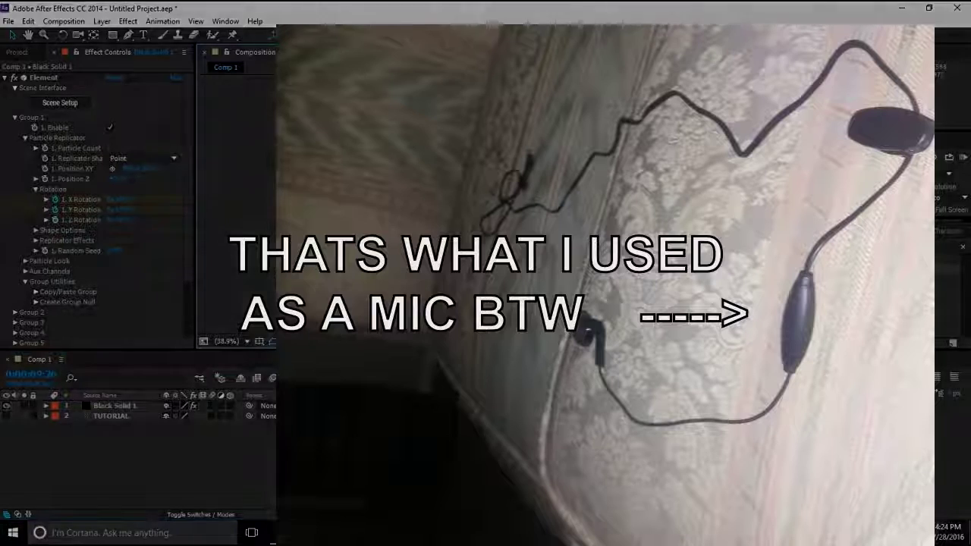